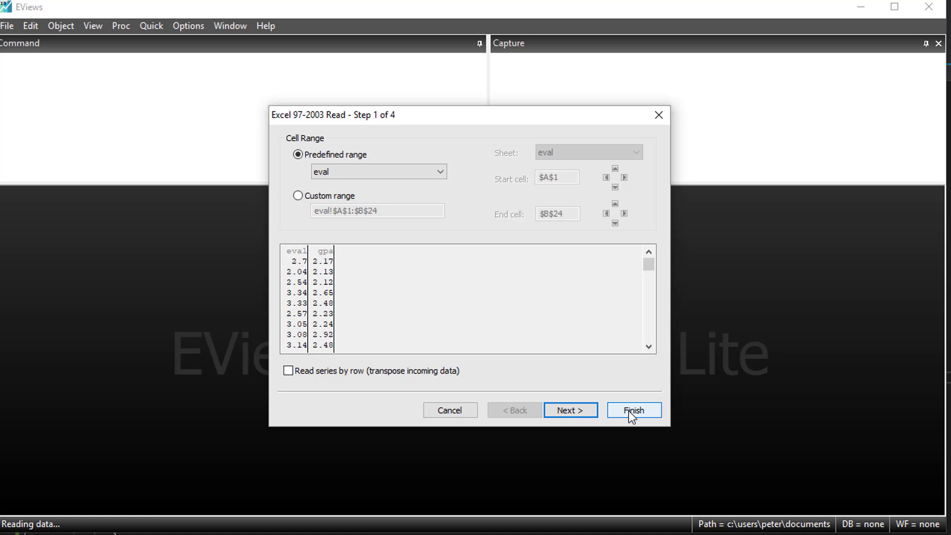
Finish importing the predefined eval range from the Excel file without linking the series to the external source
{"action": "left_click", "coordinate": [629, 411]}
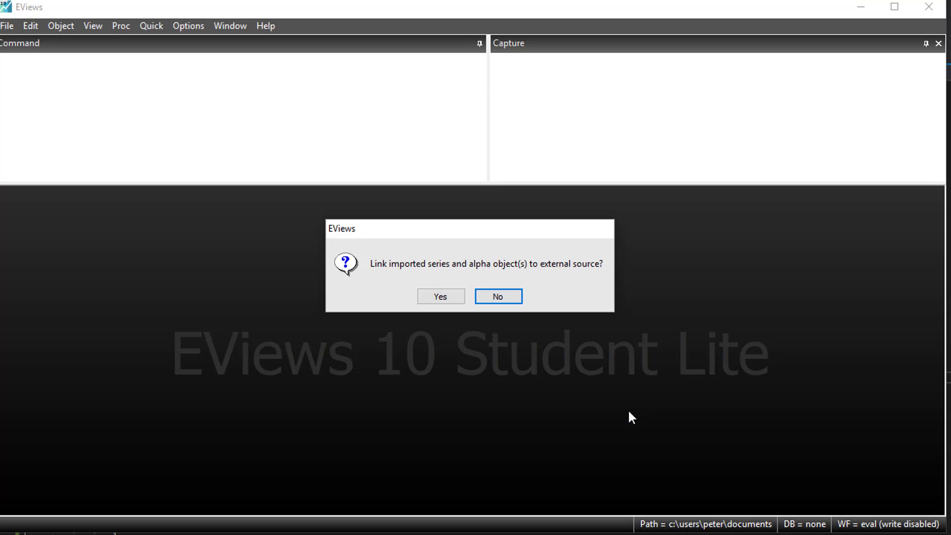
{"action": "left_click", "coordinate": [511, 294]}
{"action": "left_click_drag", "start_coordinate": [540, 200], "coordinate": [174, 227]}
Estimate a least-squares equation of eval on a constant and gpa, and name the equation eq01
{"action": "left_click", "coordinate": [150, 28]}
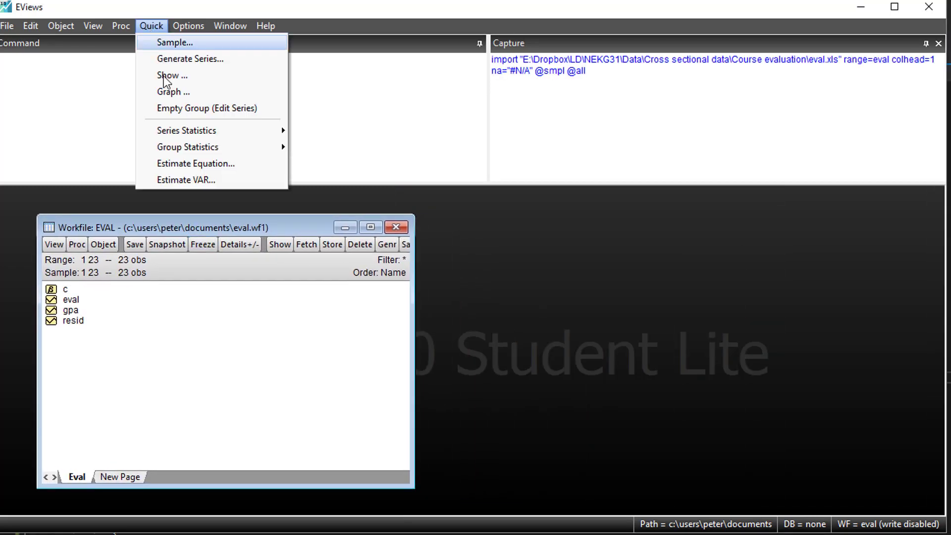
{"action": "left_click", "coordinate": [190, 165]}
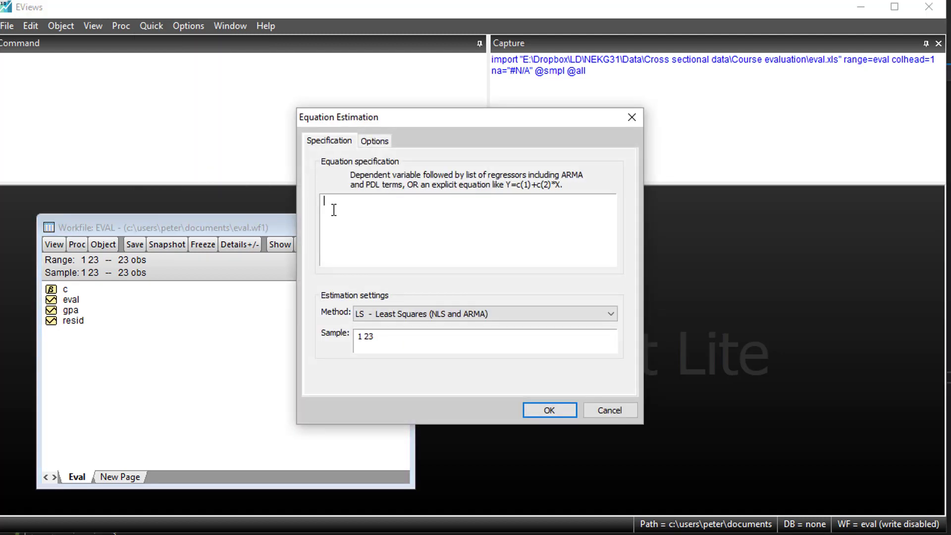
{"action": "type", "text": "eval c gpa"}
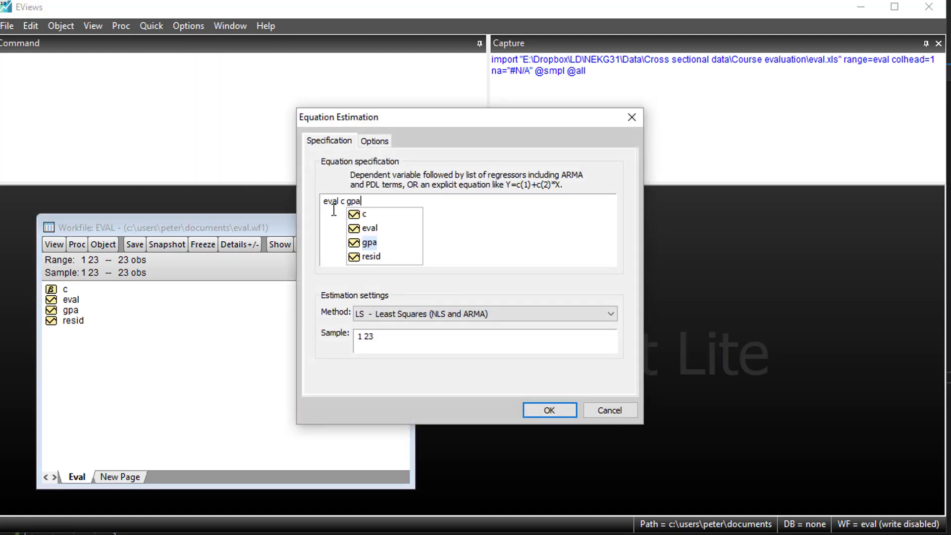
{"action": "left_click", "coordinate": [550, 411]}
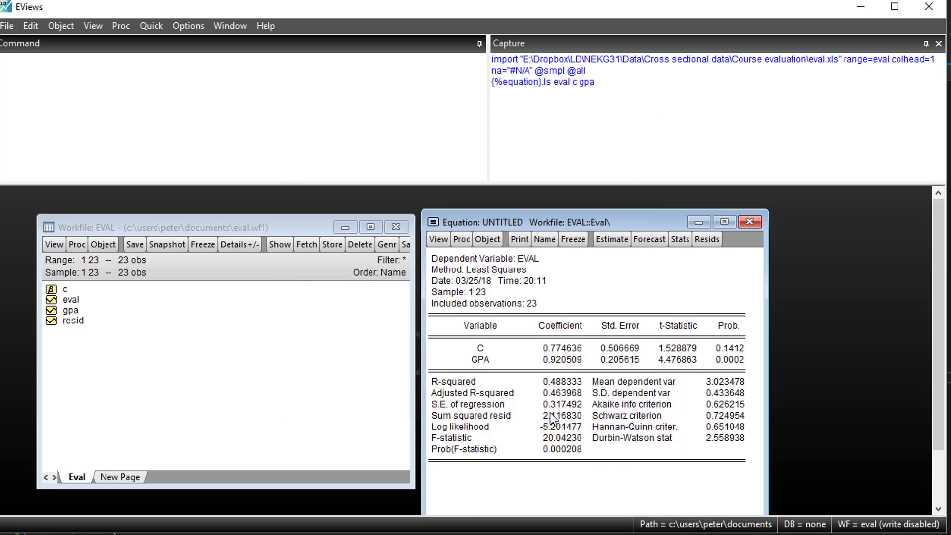
{"action": "left_click", "coordinate": [499, 219]}
{"action": "left_click", "coordinate": [510, 419]}
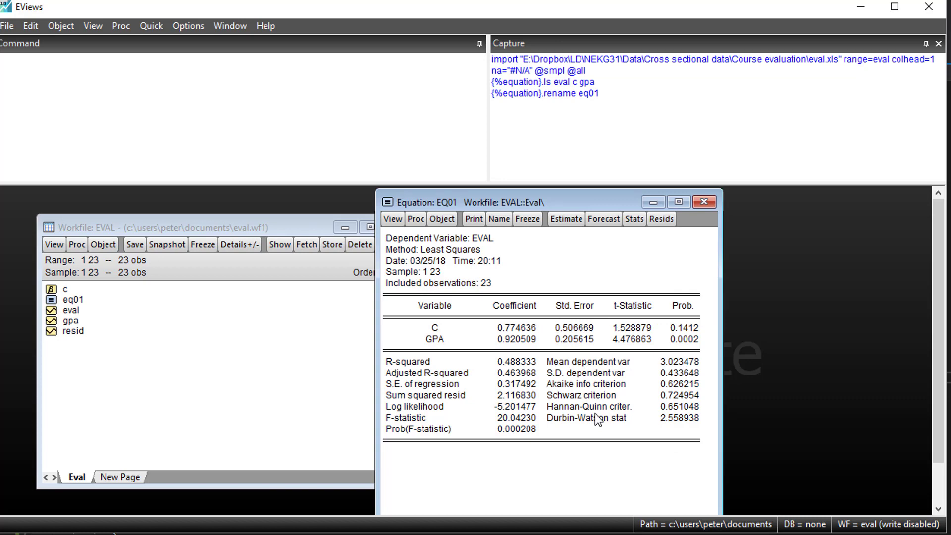
Open the resid series from the workfile to view the residual for each observation
{"action": "left_click", "coordinate": [75, 331]}
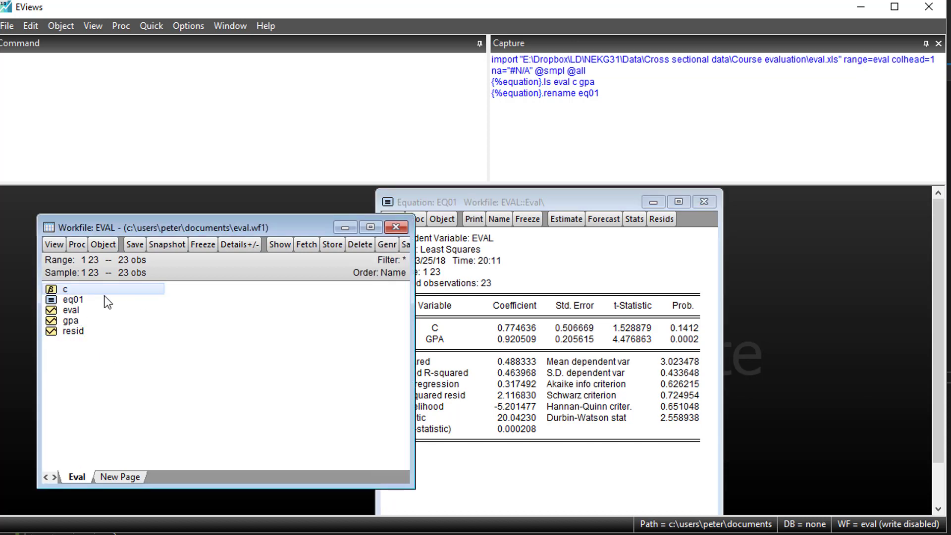
{"action": "left_click", "coordinate": [49, 329]}
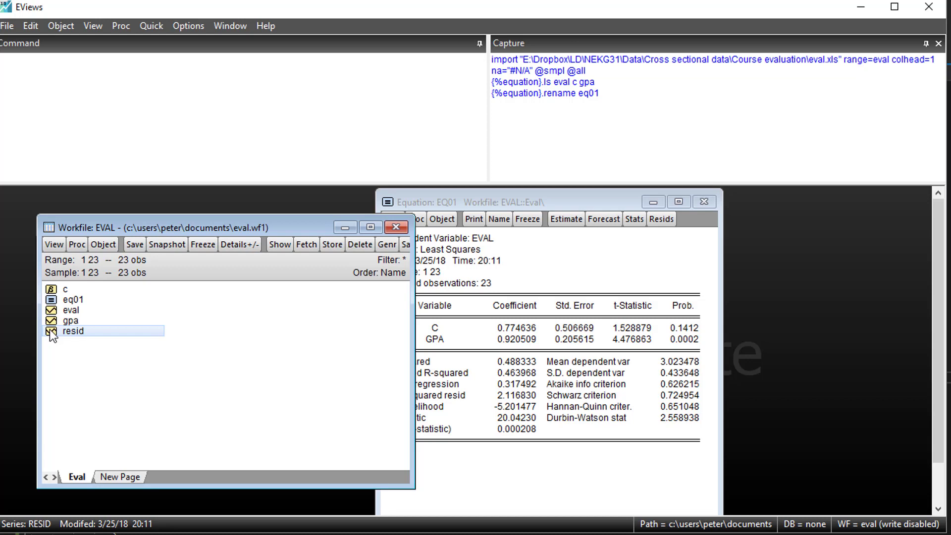
{"action": "double_click", "coordinate": [49, 329]}
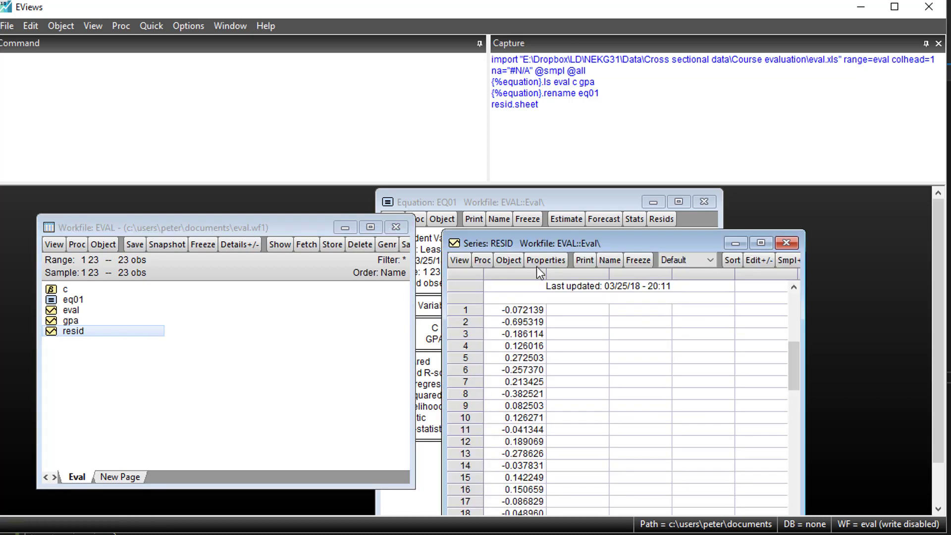
{"action": "left_click_drag", "start_coordinate": [553, 244], "coordinate": [402, 203]}
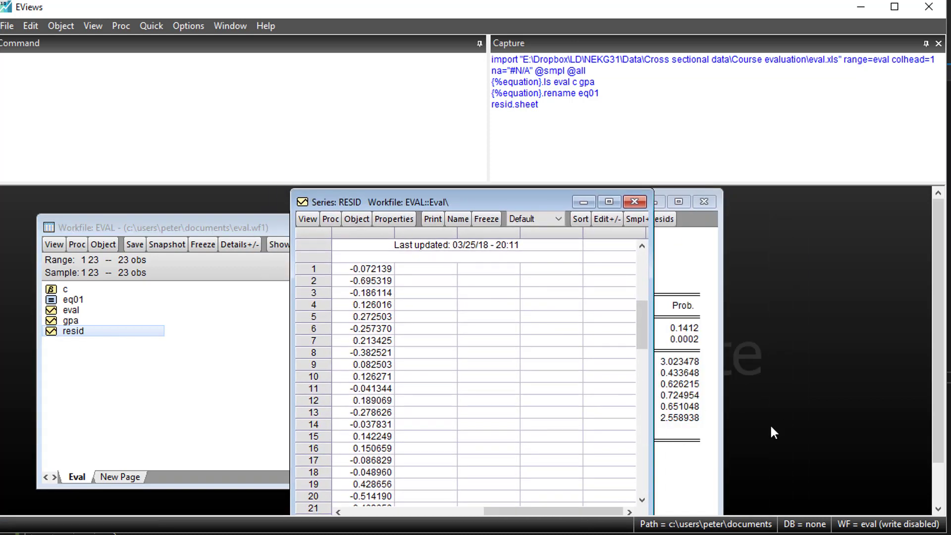
Display the resid series as a basic Line & Symbol graph of the raw data and return it to the spreadsheet view
{"action": "left_click", "coordinate": [301, 222]}
{"action": "left_click", "coordinate": [330, 256]}
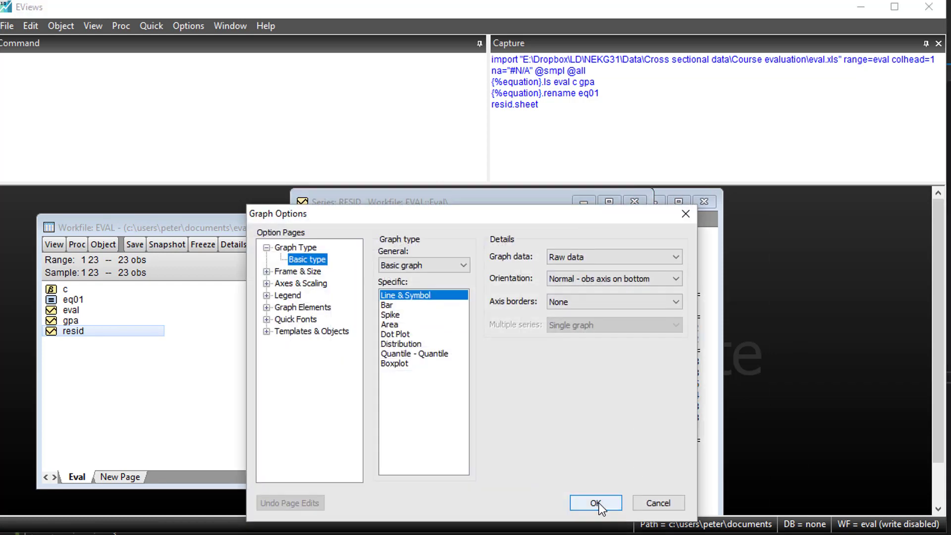
{"action": "left_click", "coordinate": [599, 504]}
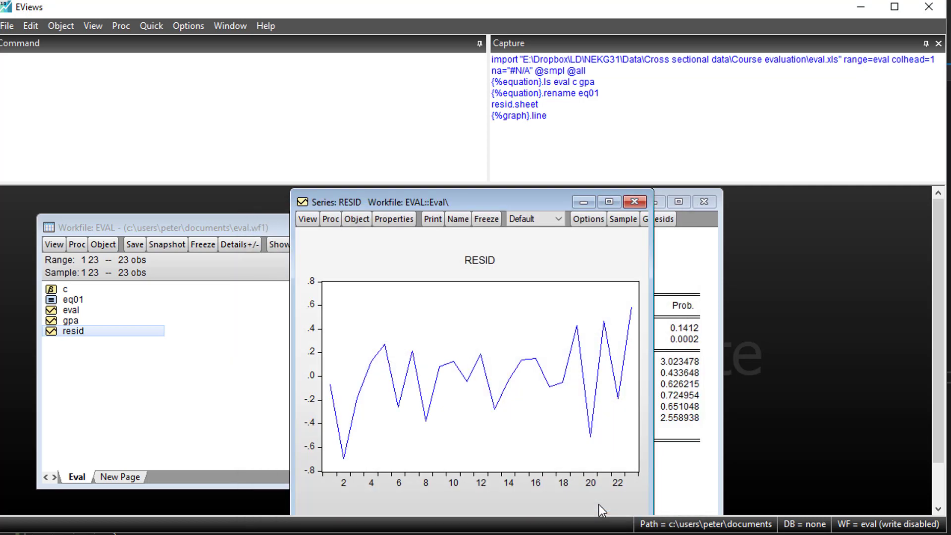
{"action": "left_click", "coordinate": [306, 223]}
{"action": "left_click", "coordinate": [321, 236]}
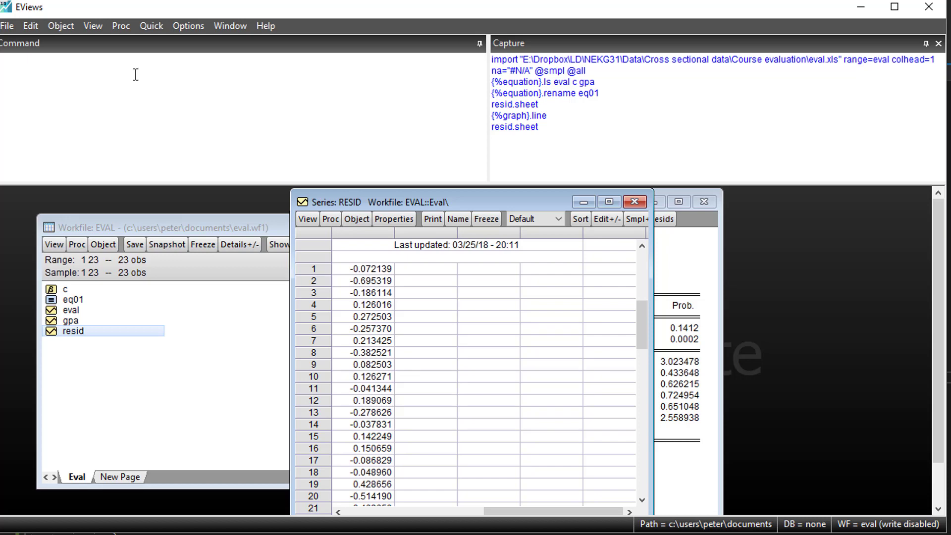
Generate a series with the equation e = resid and delete that series from the workfile
{"action": "left_click", "coordinate": [158, 23]}
{"action": "left_click", "coordinate": [168, 59]}
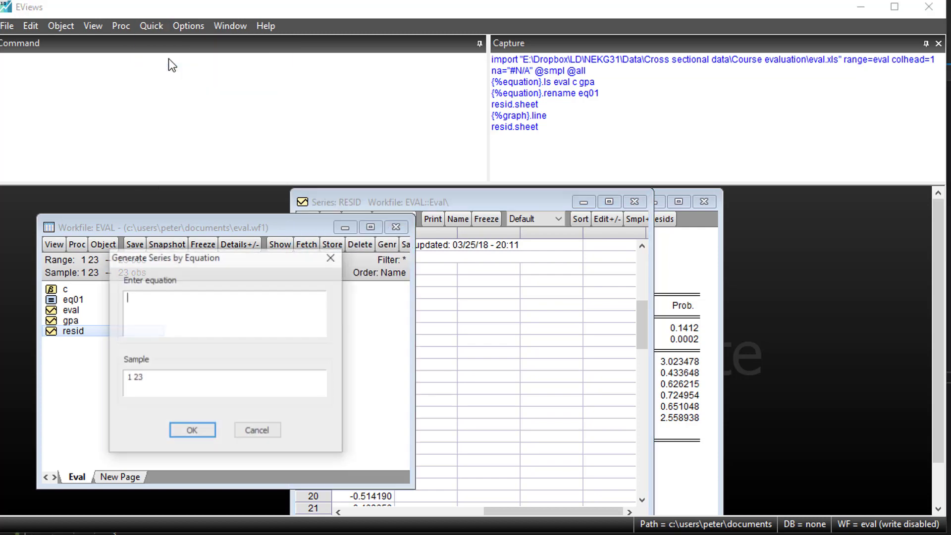
{"action": "type", "text": "e = "}
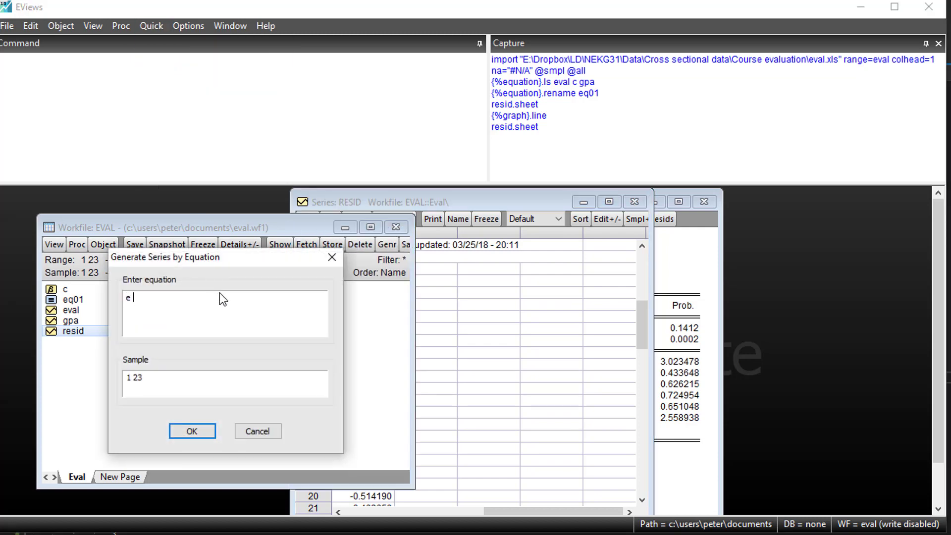
{"action": "type", "text": "resid"}
{"action": "left_click", "coordinate": [192, 431]}
{"action": "left_click", "coordinate": [53, 299]}
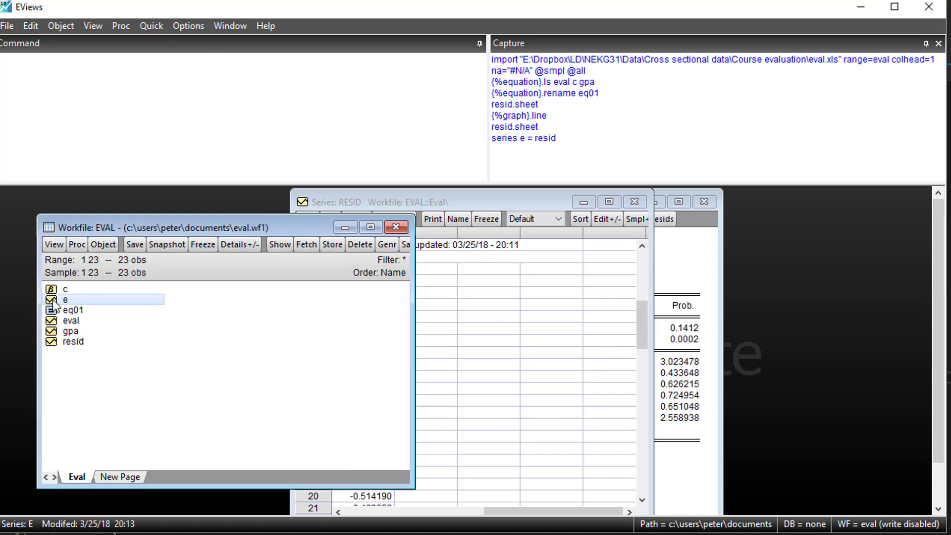
{"action": "key", "text": "Delete"}
Store the residuals in a new series by running the command series e = resid
{"action": "left_click", "coordinate": [136, 152]}
{"action": "type", "text": "series e = resid"}
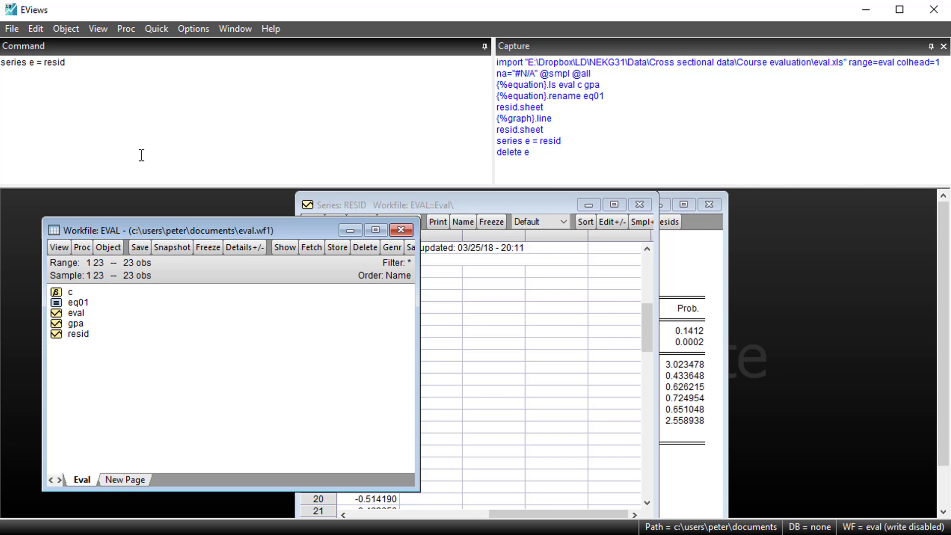
{"action": "key", "text": "Return"}
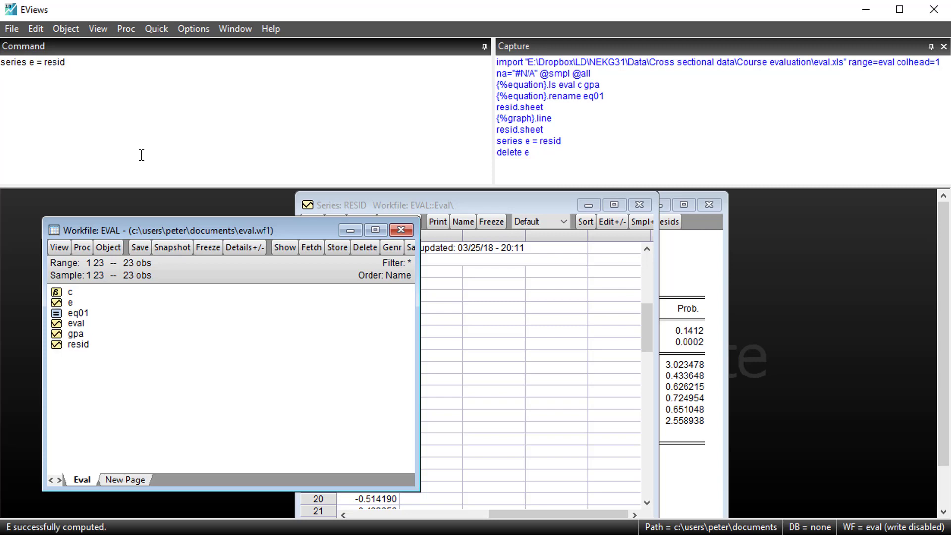
View the coefficient vector c and copy it to a new vector with the command coef c01 = c
{"action": "double_click", "coordinate": [65, 292]}
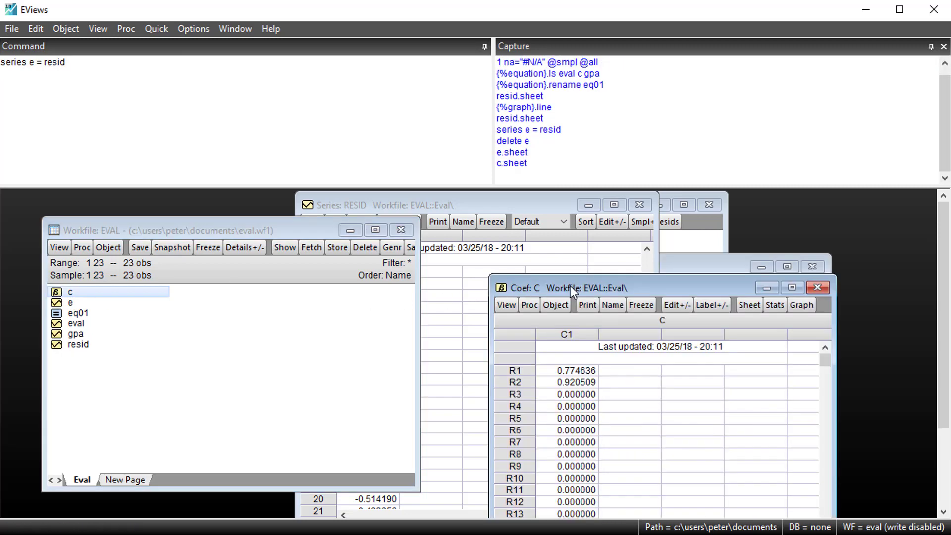
{"action": "left_click_drag", "start_coordinate": [570, 287], "coordinate": [466, 223]}
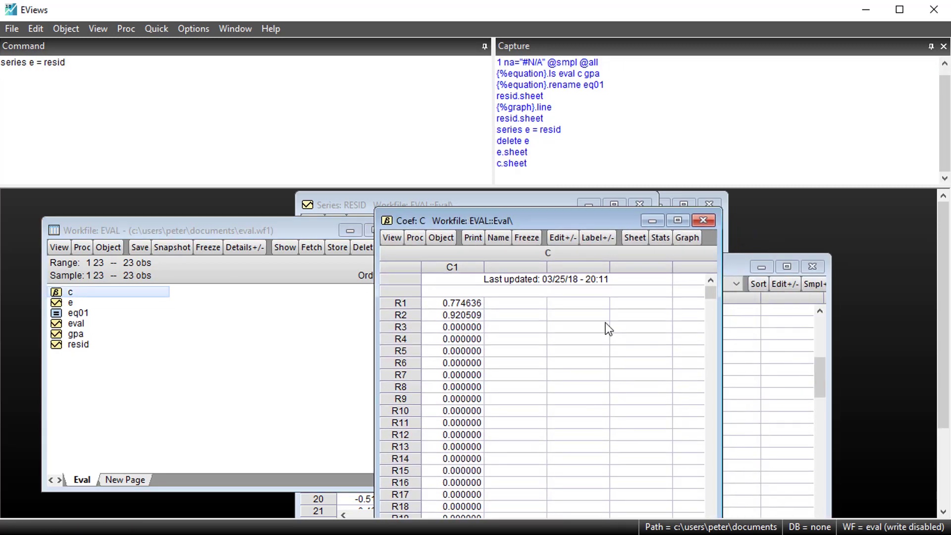
{"action": "left_click", "coordinate": [18, 97]}
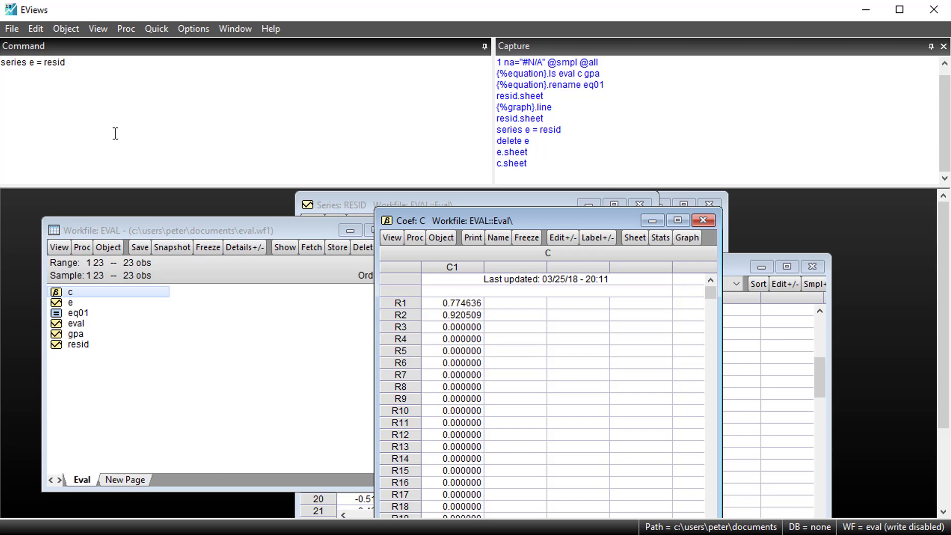
{"action": "type", "text": "coef c01 = c"}
{"action": "key", "text": "Return"}
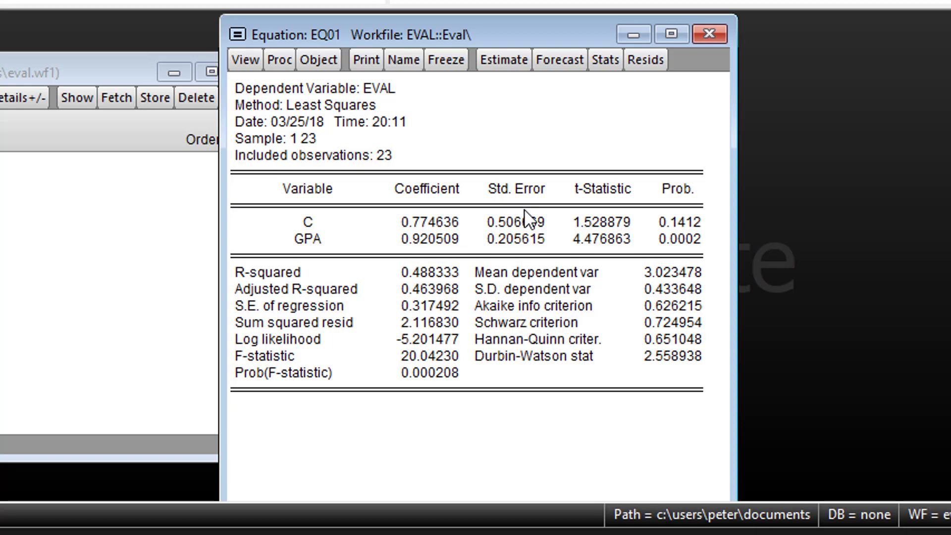
View the Actual,Fitted,Residual Table of equation eq01 and its Actual,Fitted,Residual Graph
{"action": "left_click", "coordinate": [236, 59]}
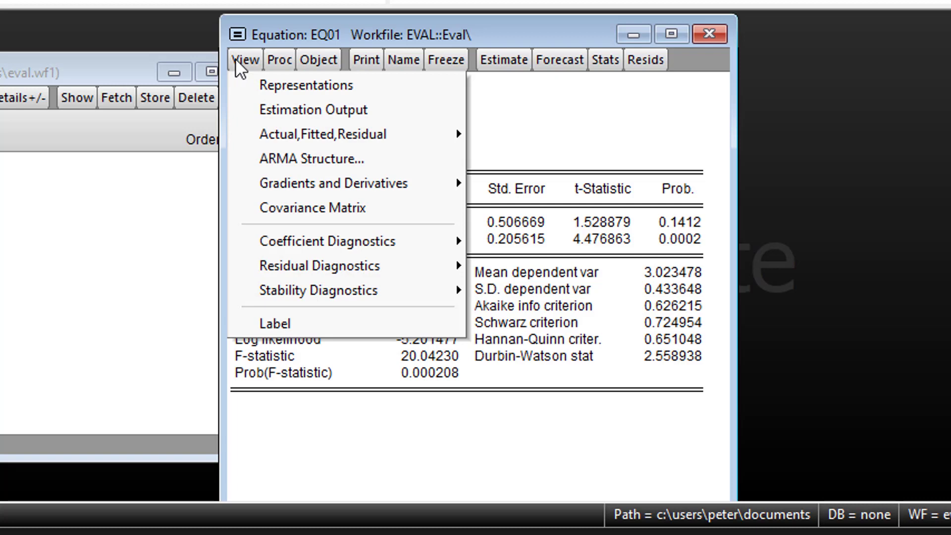
{"action": "mouse_move", "coordinate": [341, 136]}
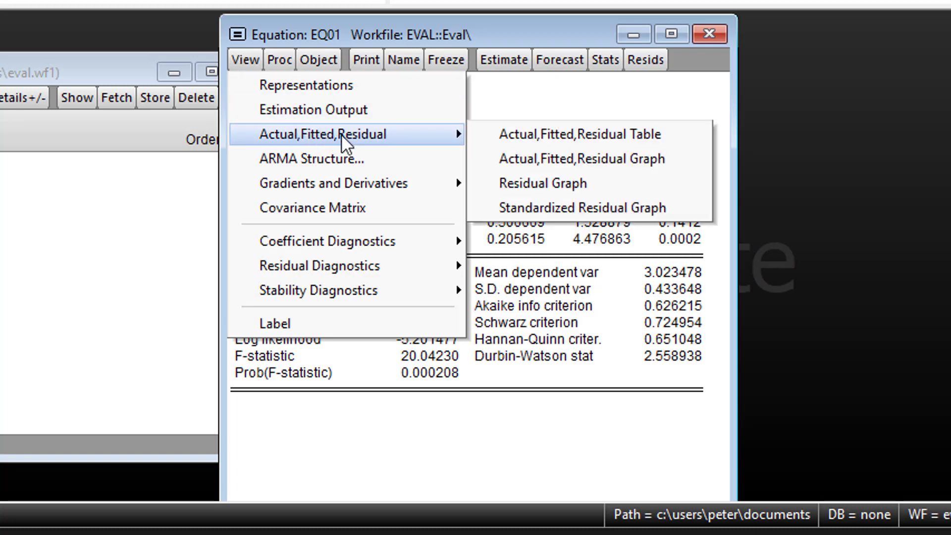
{"action": "left_click", "coordinate": [531, 141]}
{"action": "left_click", "coordinate": [237, 58]}
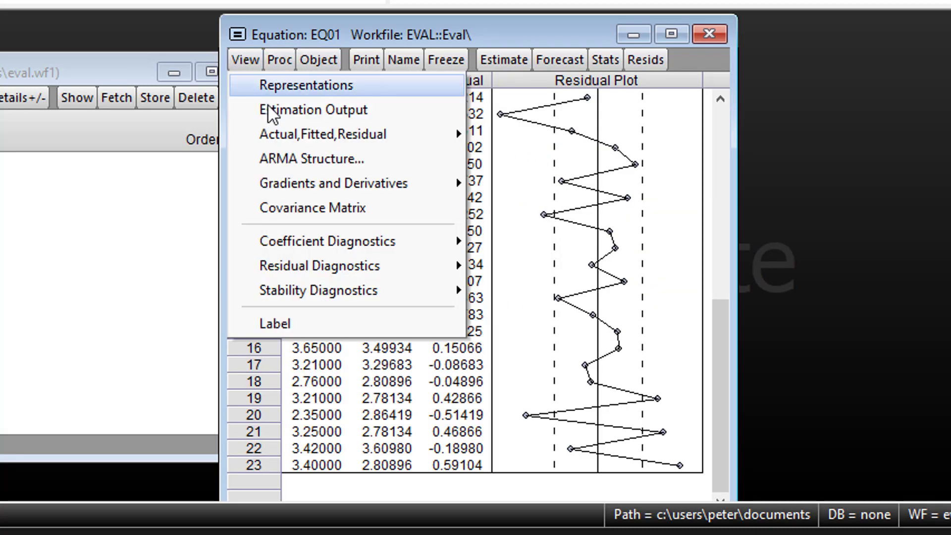
{"action": "mouse_move", "coordinate": [378, 143]}
{"action": "left_click", "coordinate": [533, 162]}
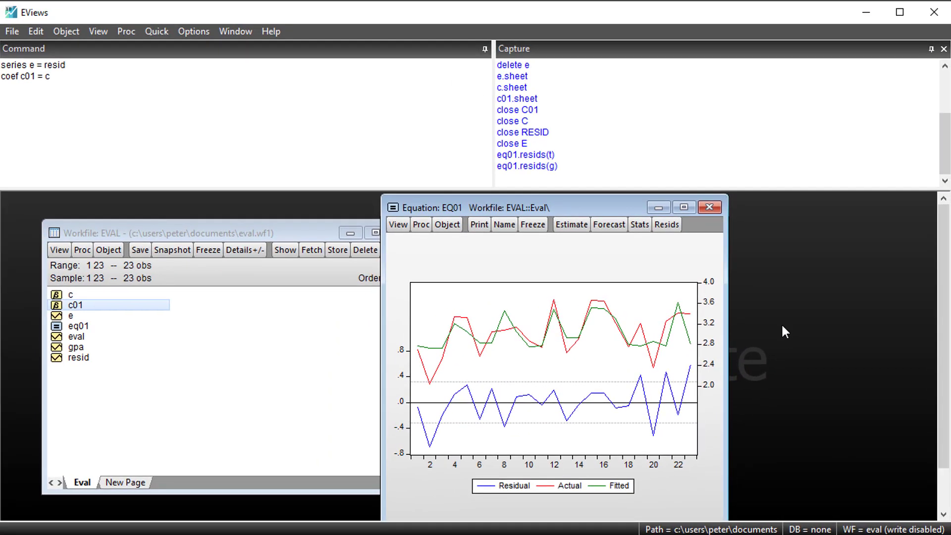
Forecast eval from equation eq01 into a series named fitted and close the equation window
{"action": "left_click", "coordinate": [608, 226]}
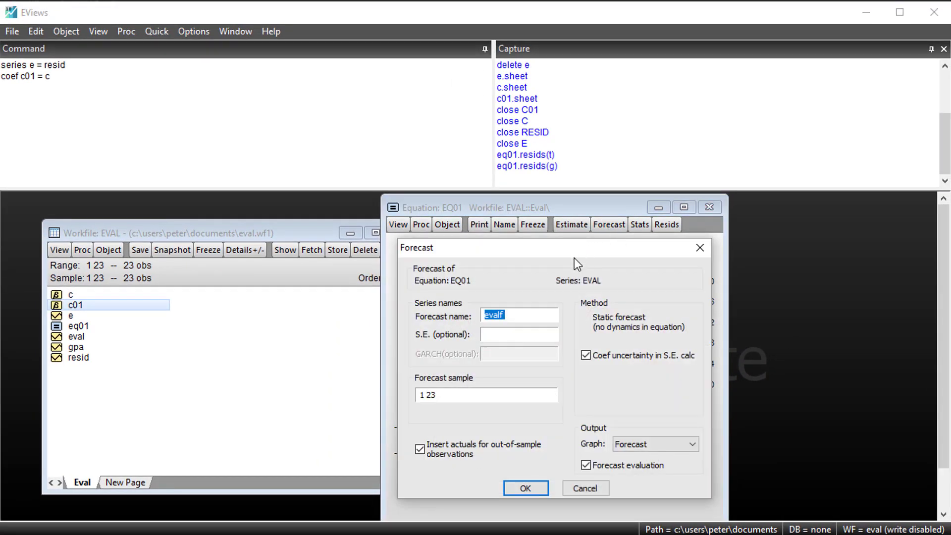
{"action": "type", "text": "fitted"}
{"action": "key", "text": "Return"}
{"action": "left_click", "coordinate": [709, 207]}
Compute the fitted values by command, running eq01.fit fitted
{"action": "type", "text": "eq"}
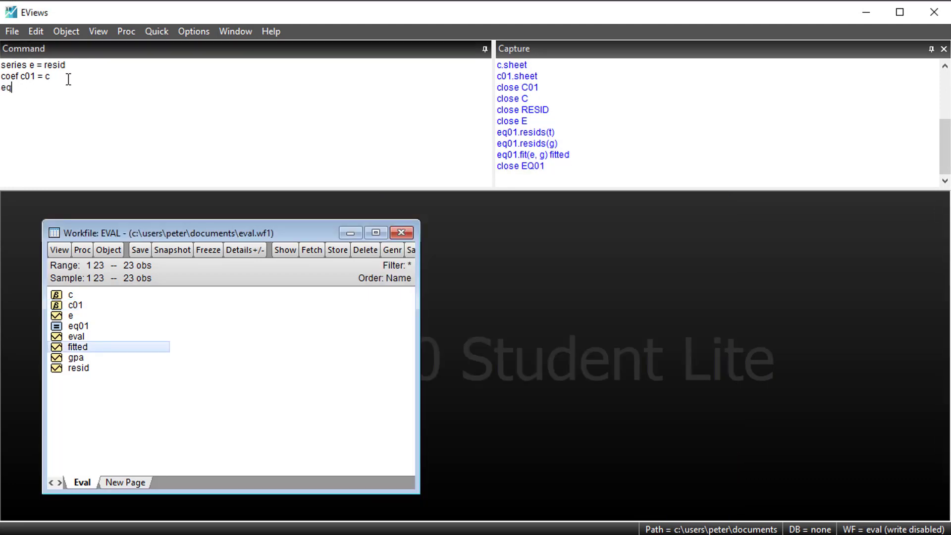
{"action": "type", "text": "01.fit fitted"}
{"action": "key", "text": "Return"}
{"action": "type", "text": "scalar rss "}
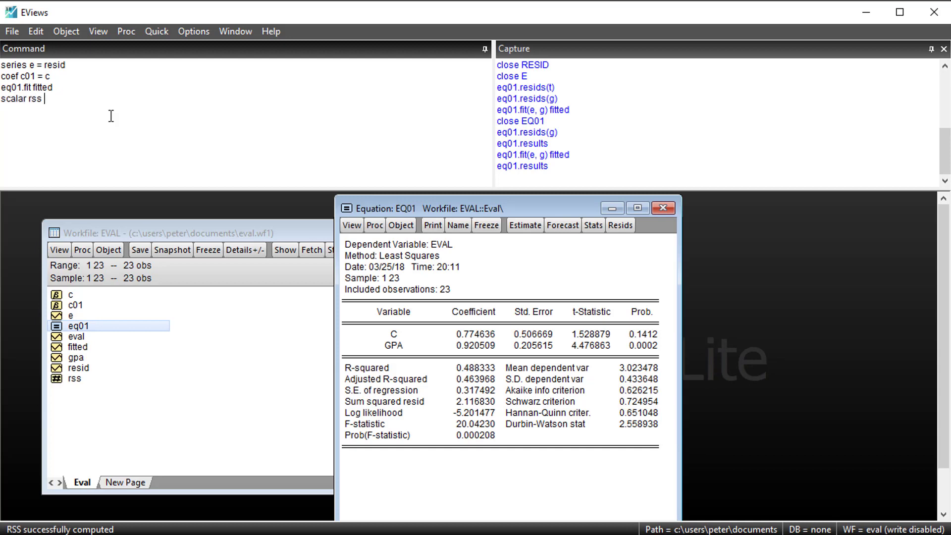
{"action": "type", "text": "= @sumsq(resid)"}
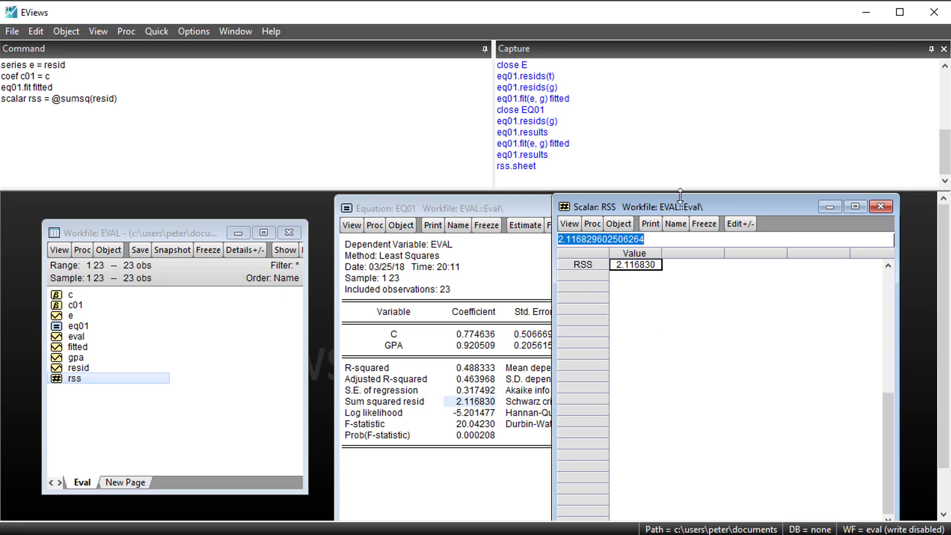
{"action": "left_click", "coordinate": [86, 118]}
{"action": "type", "text": "rss"}
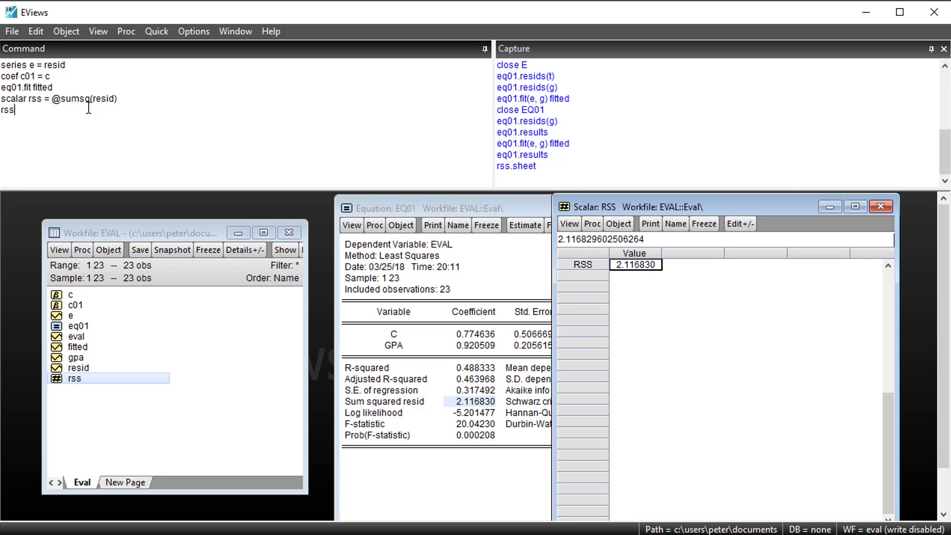
{"action": "type", "text": " = eq"}
{"action": "type", "text": "01.@ssr"}
{"action": "key", "text": "Return"}
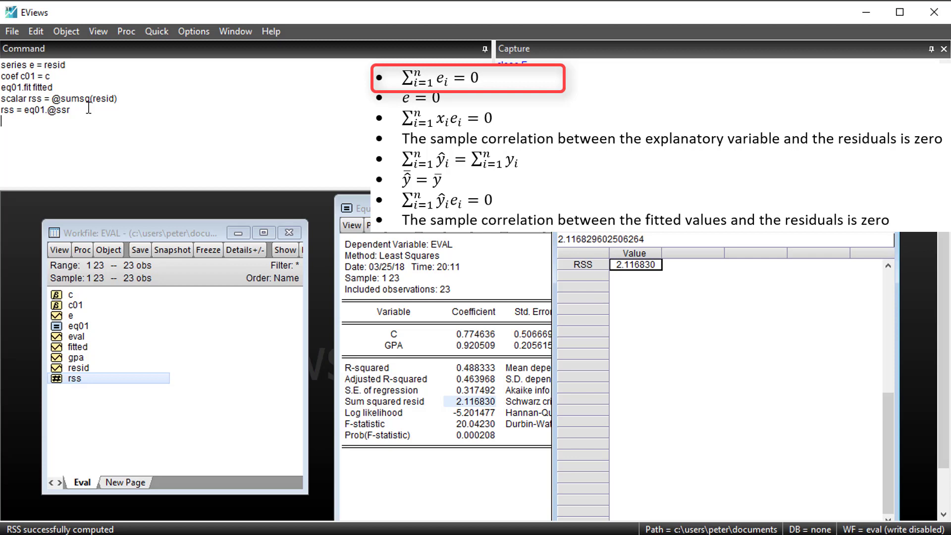
{"action": "type", "text": "show @sum"}
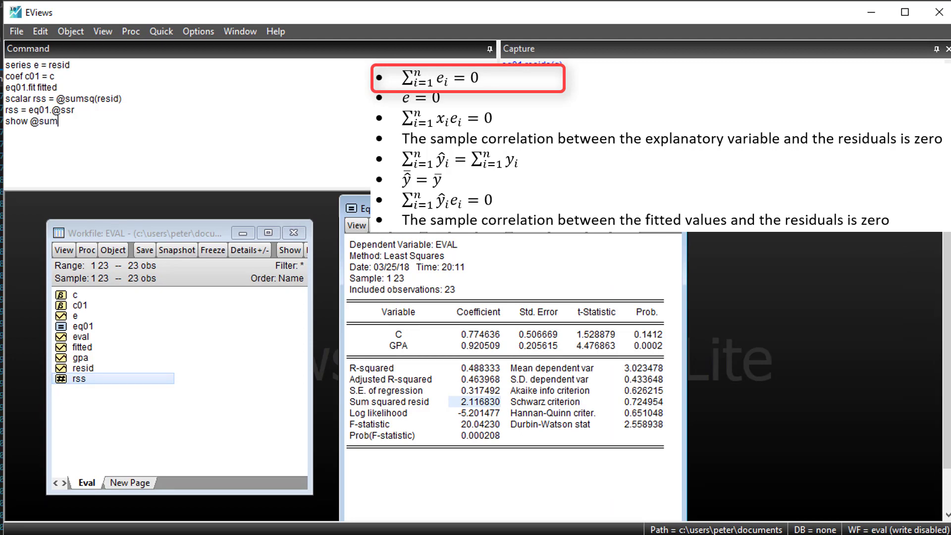
{"action": "type", "text": "(resid)"}
{"action": "key", "text": "Return"}
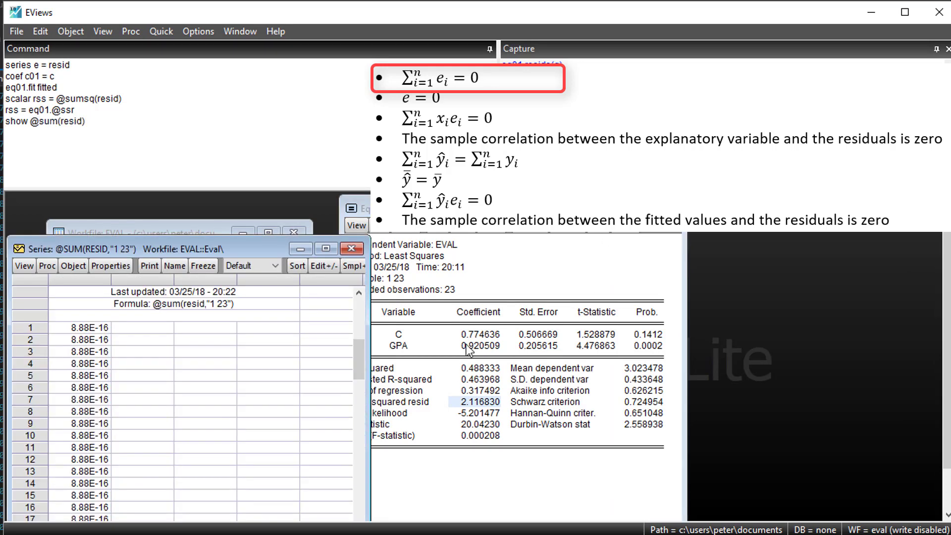
{"action": "left_click", "coordinate": [103, 328]}
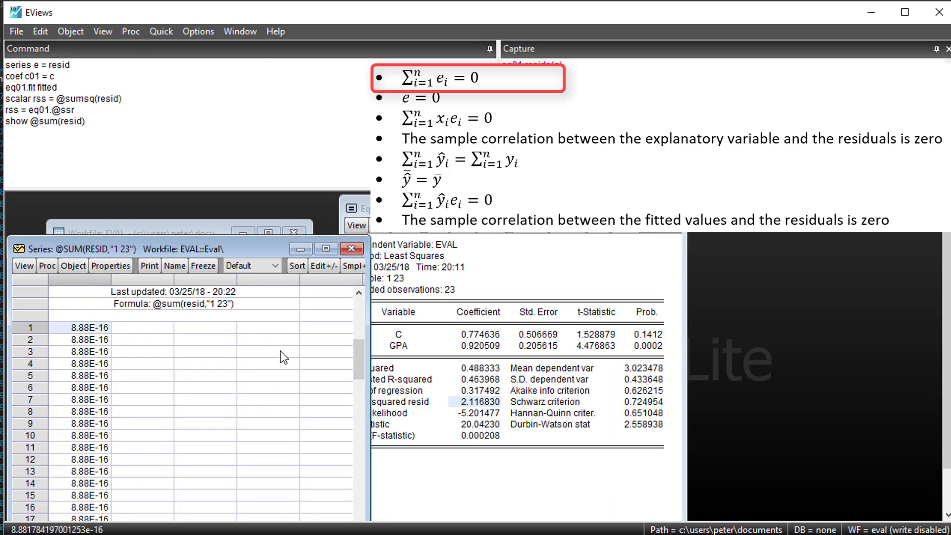
{"action": "left_click", "coordinate": [360, 253]}
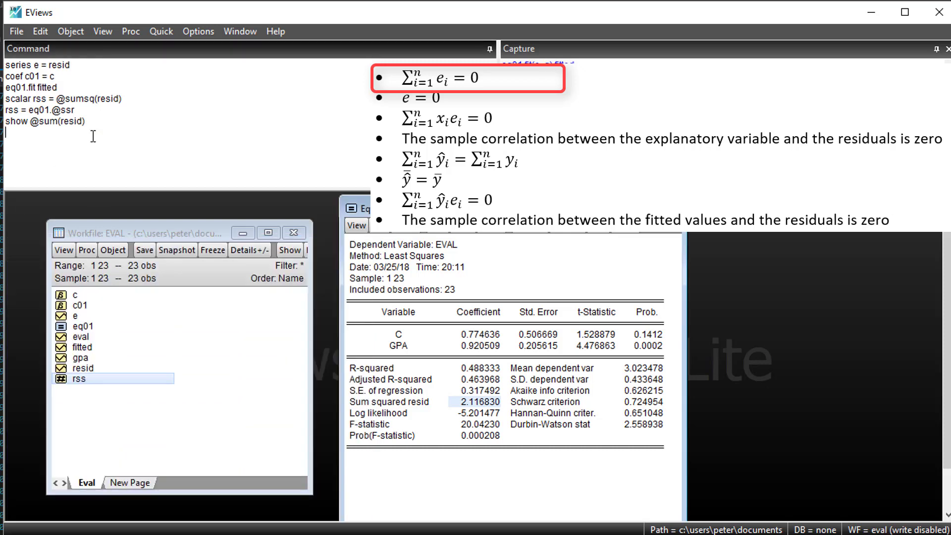
{"action": "type", "text": "@sum(resid)"}
{"action": "key", "text": "Return"}
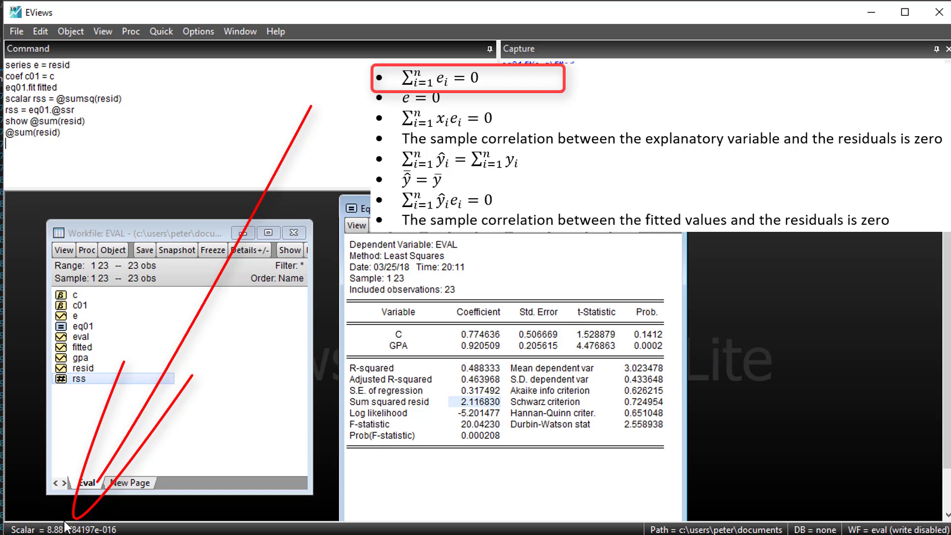
{"action": "type", "text": "@"}
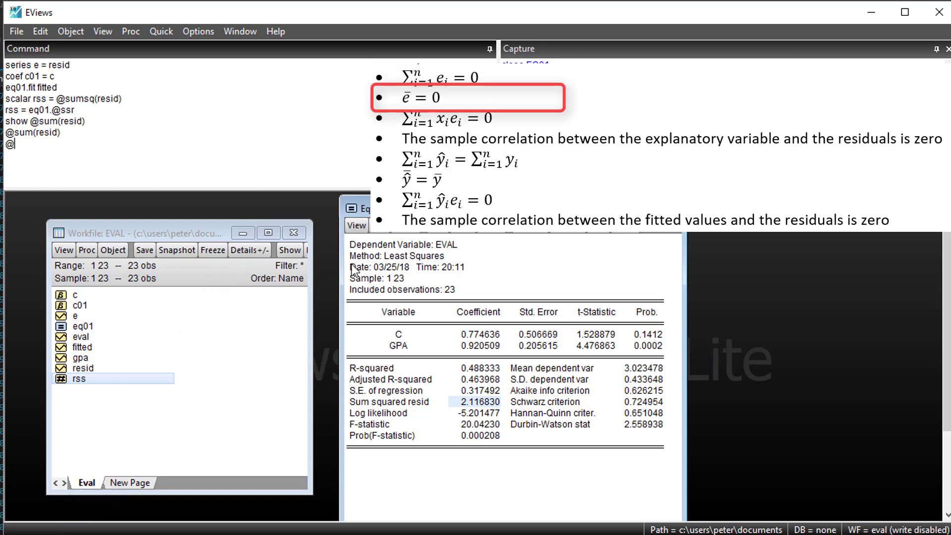
{"action": "type", "text": "mean(resid)"}
{"action": "key", "text": "Return"}
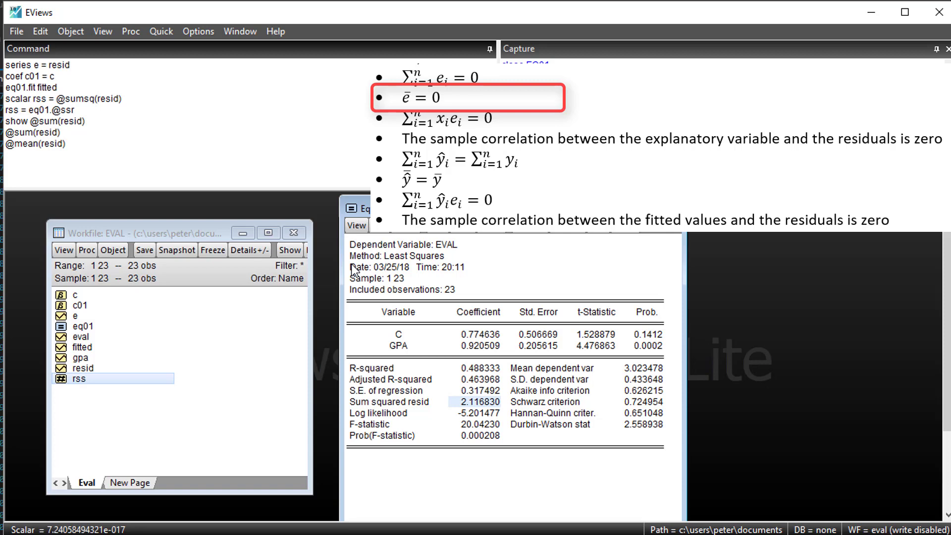
{"action": "type", "text": "show"}
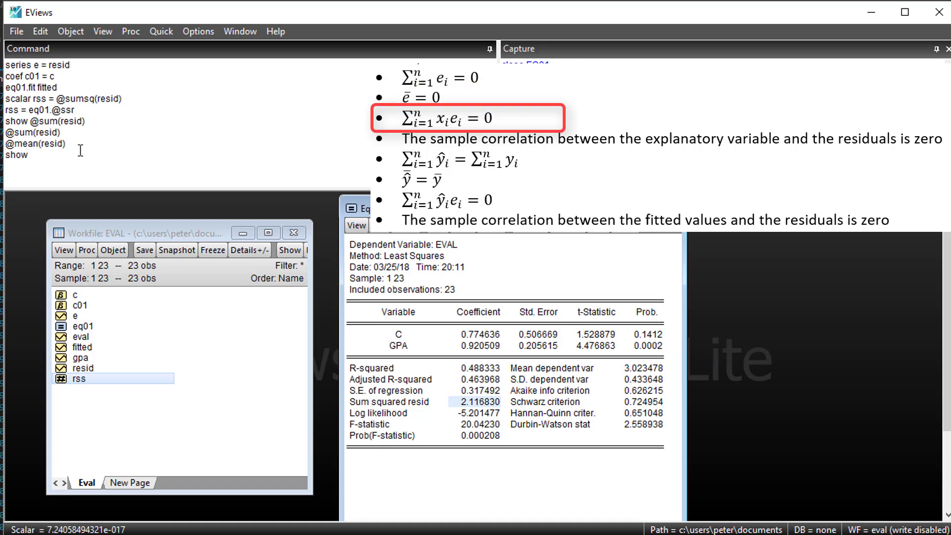
{"action": "type", "text": " @sum(gpa*resid)"}
{"action": "key", "text": "Return"}
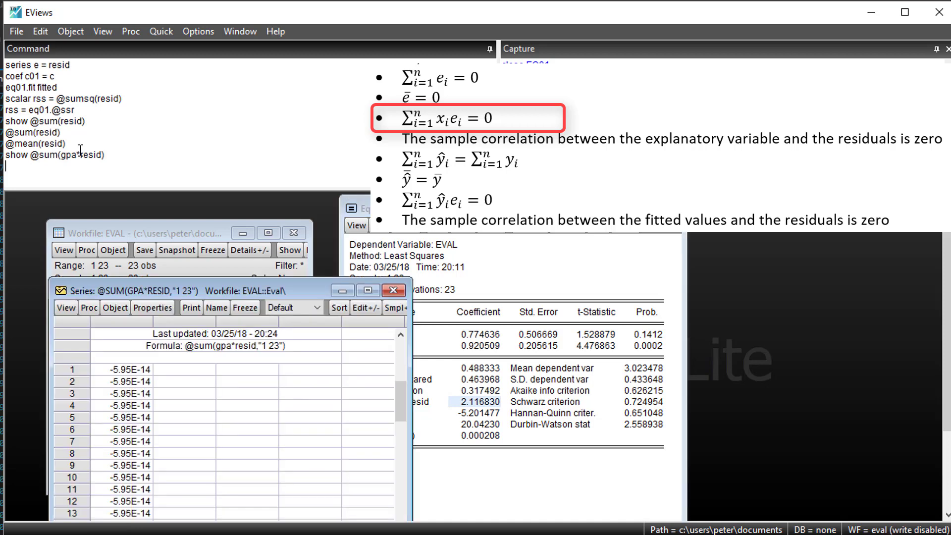
{"action": "left_click", "coordinate": [144, 369]}
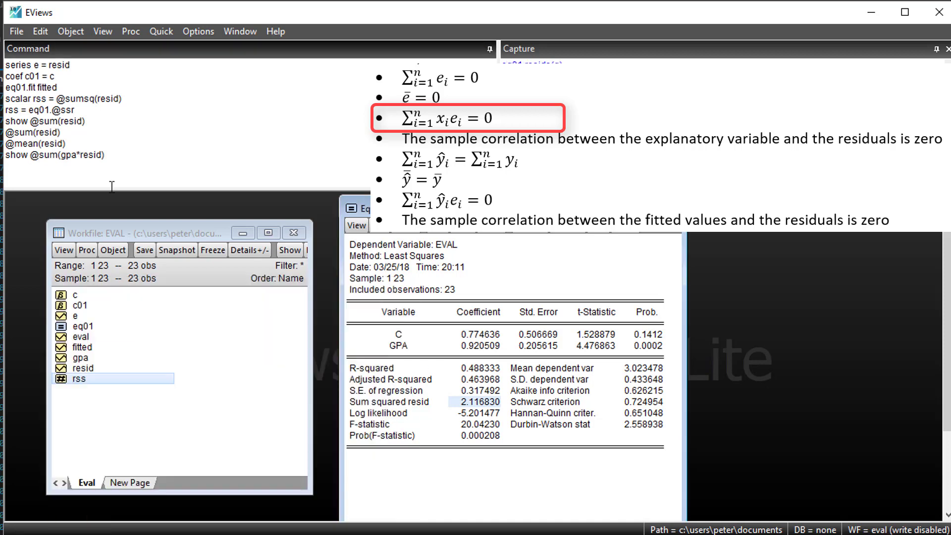
{"action": "type", "text": "scalar x = @sum(gpa*resid)"}
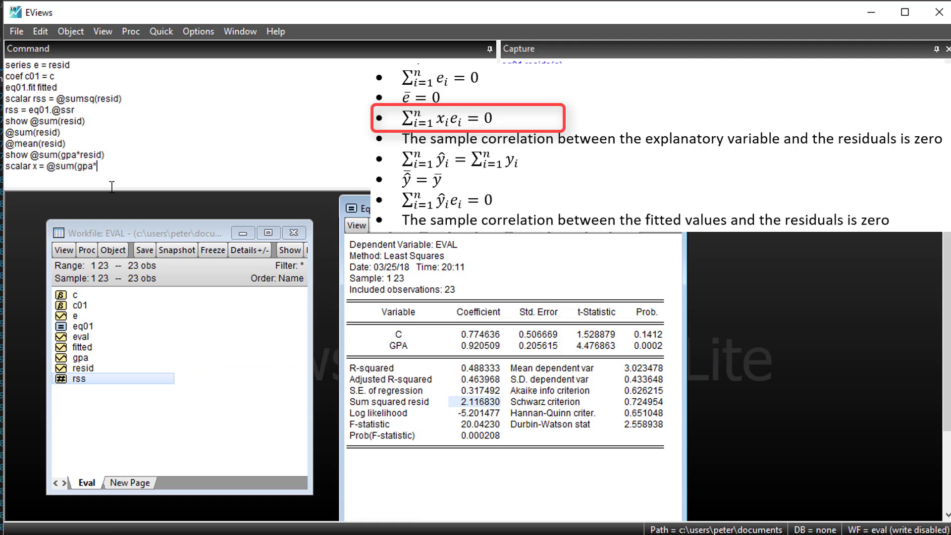
{"action": "key", "text": "Return"}
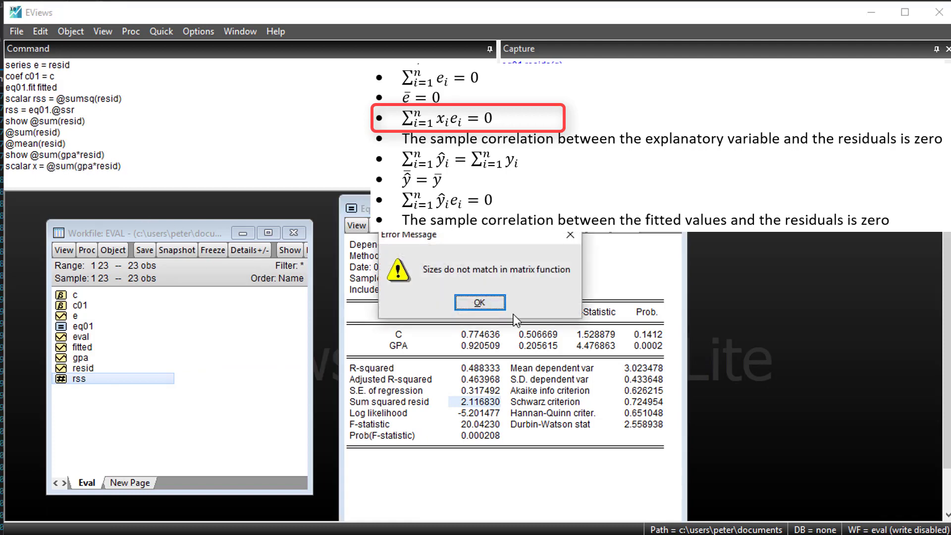
{"action": "left_click", "coordinate": [479, 302]}
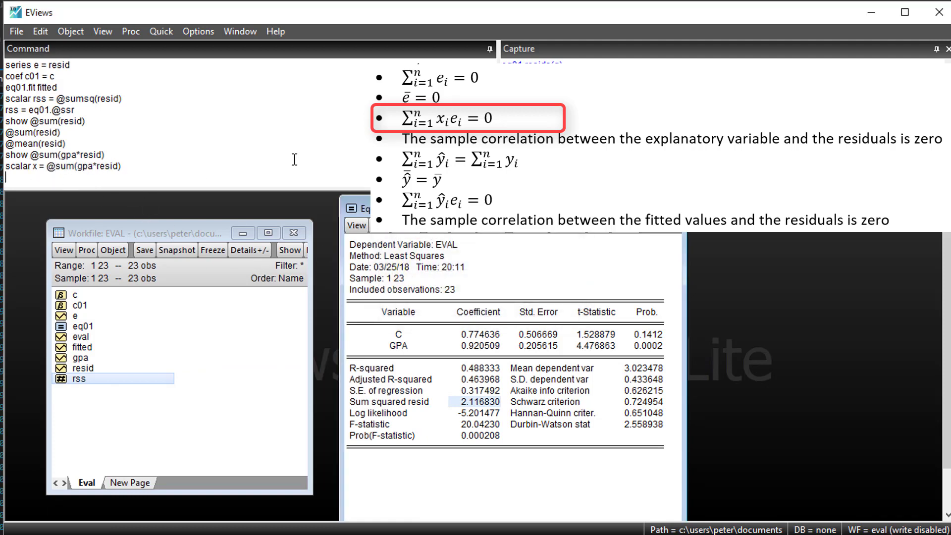
Define a new series named resgpa by command
{"action": "type", "text": "series resgpa ="}
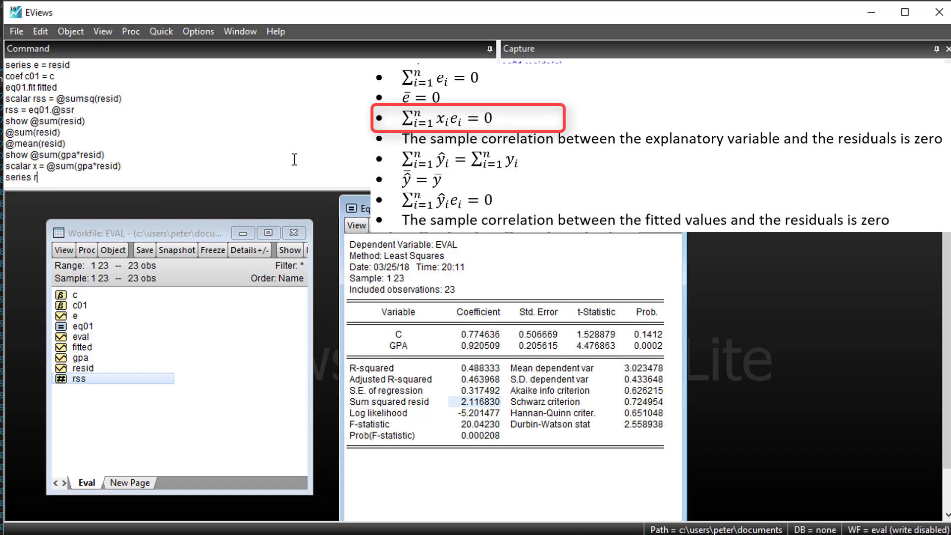